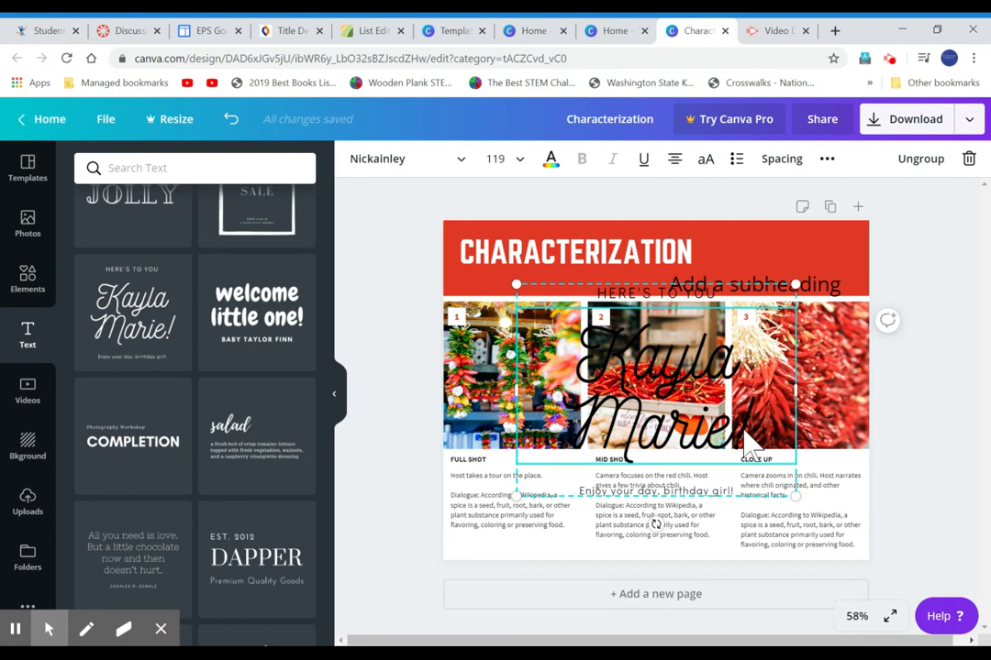
- Shorten the script headline over the photos to its first word and shrink the text group to font size 59.7
{"action": "key", "text": "BackSpace"}
{"action": "key", "text": "BackSpace"}
{"action": "key", "text": "BackSpace"}
{"action": "key", "text": "BackSpace"}
{"action": "key", "text": "BackSpace"}
{"action": "key", "text": "BackSpace"}
{"action": "key", "text": "BackSpace"}
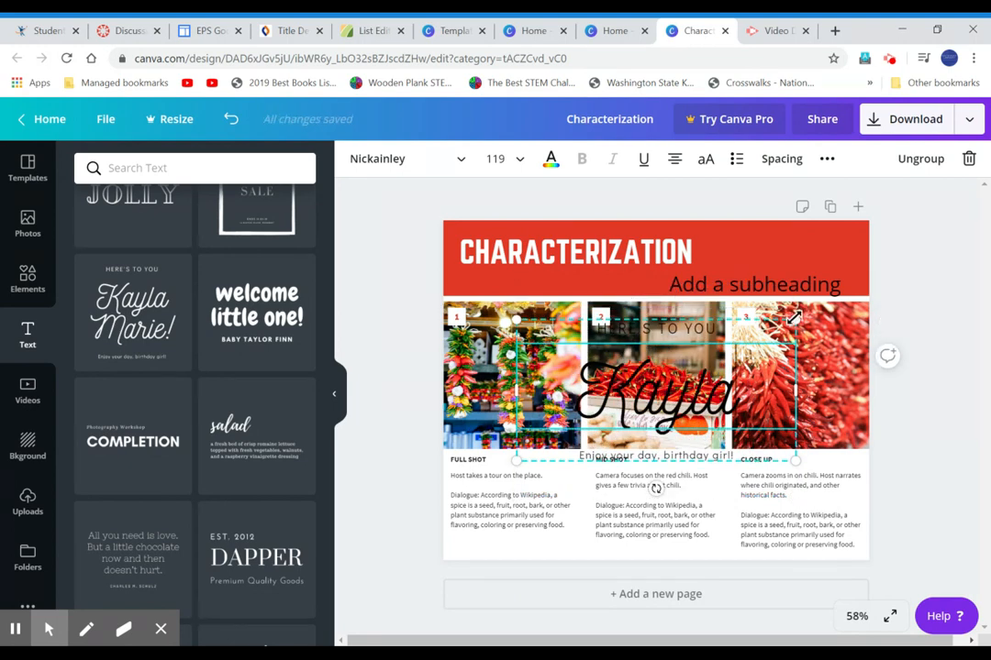
{"action": "left_click_drag", "start_coordinate": [794, 314], "coordinate": [656, 392]}
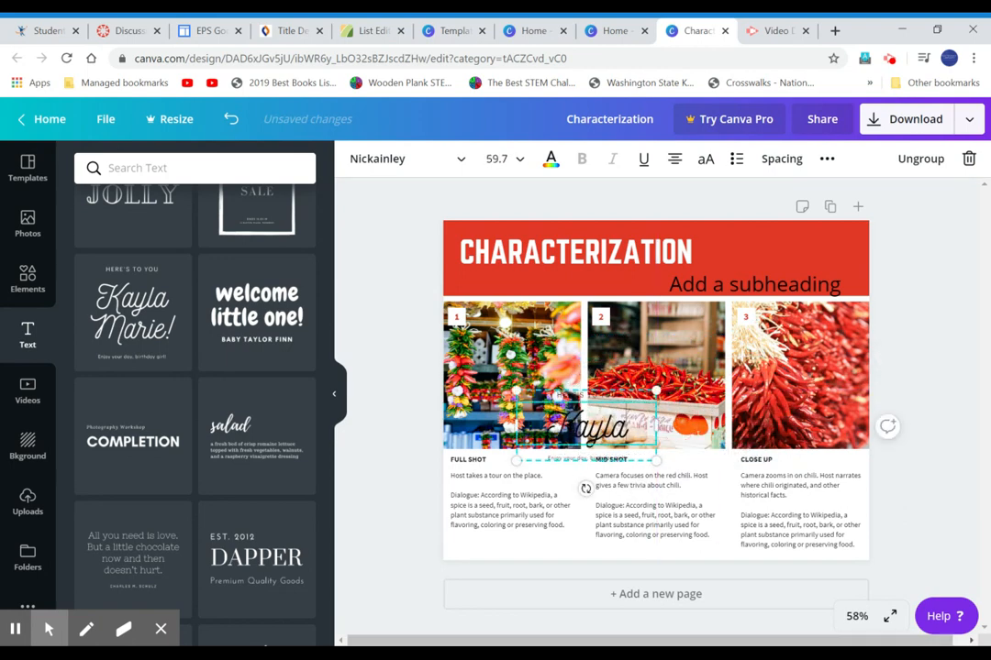
- Delete the script headline together with the rest of its text group from the photo area
{"action": "left_click", "coordinate": [968, 160]}
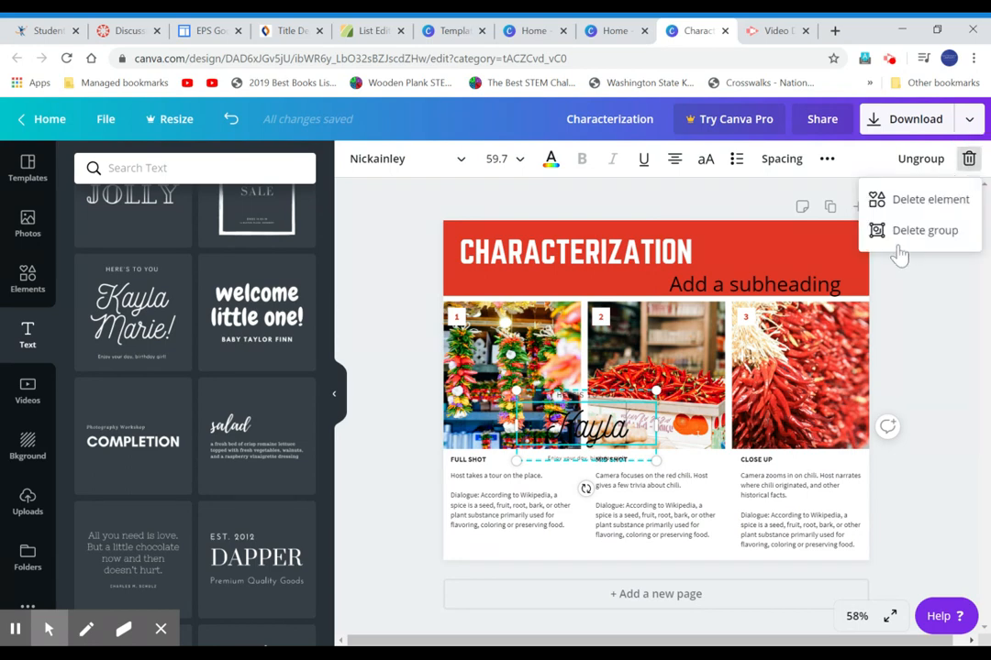
{"action": "left_click", "coordinate": [940, 200]}
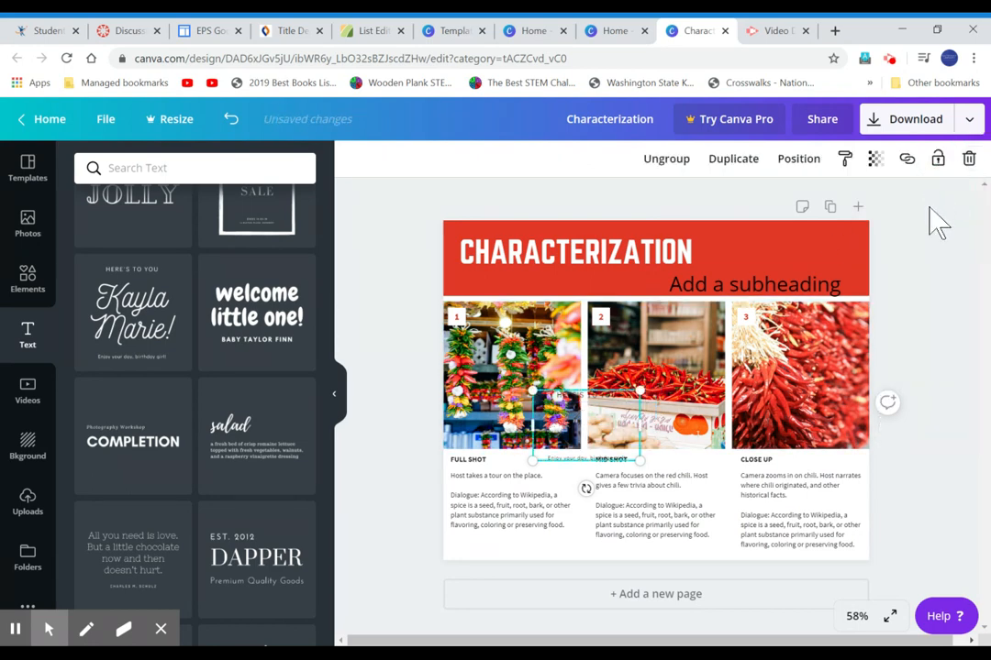
{"action": "left_click", "coordinate": [969, 159]}
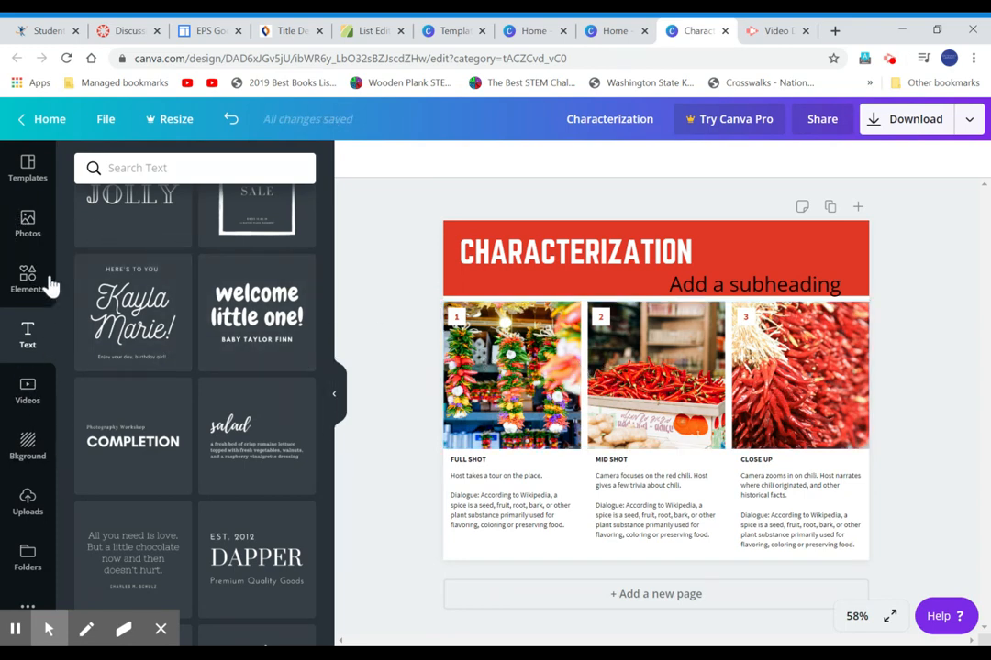
- Search the photo library for "tangerine" and replace the first grid image with the free photo of tangerines around a tablet
{"action": "left_click", "coordinate": [30, 229]}
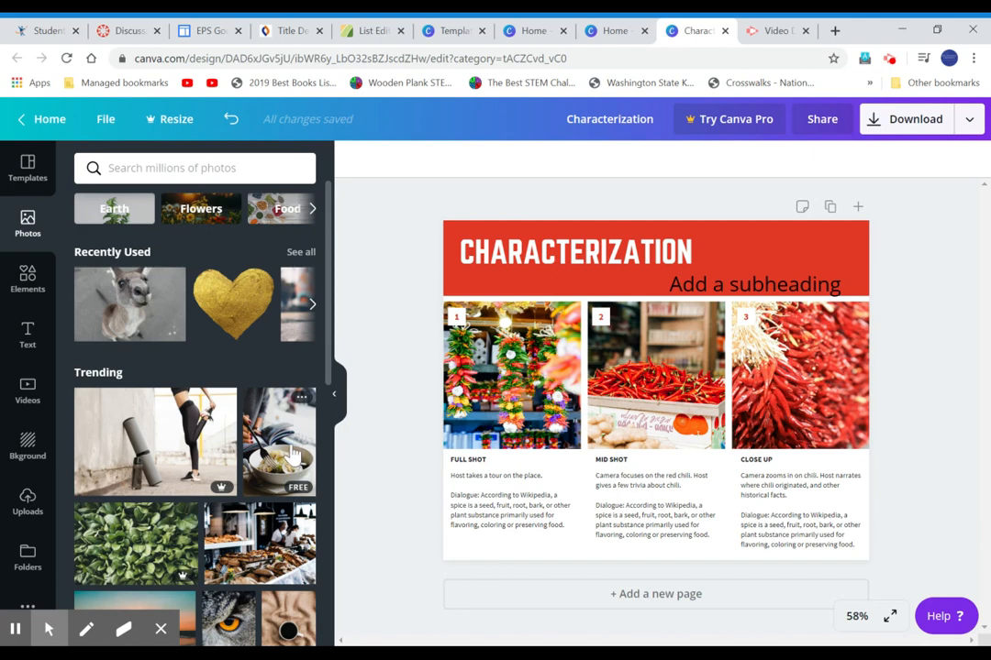
{"action": "left_click", "coordinate": [144, 174]}
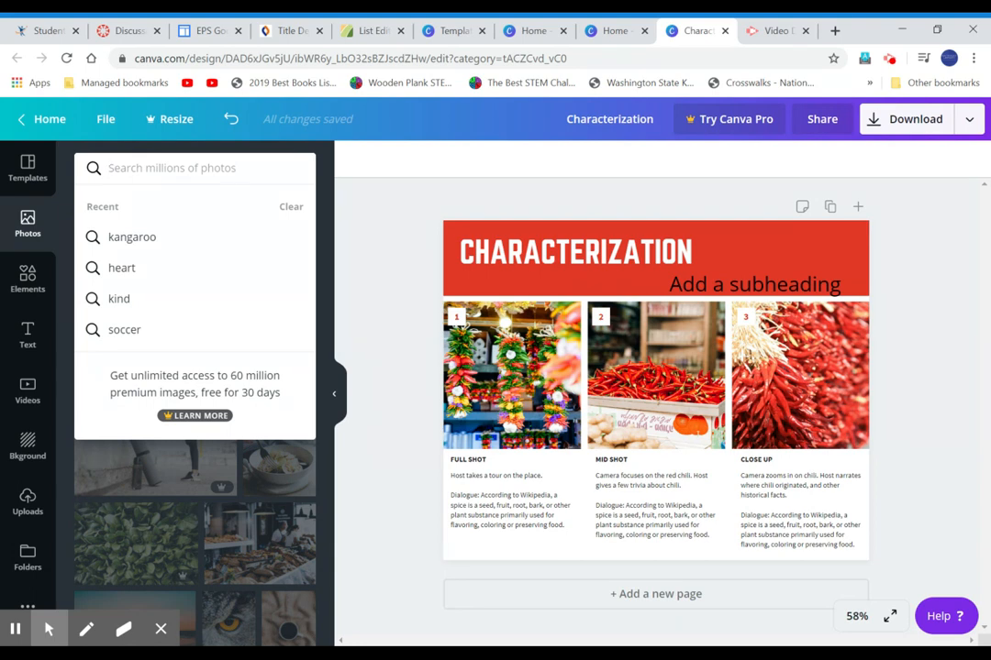
{"action": "type", "text": "ta"}
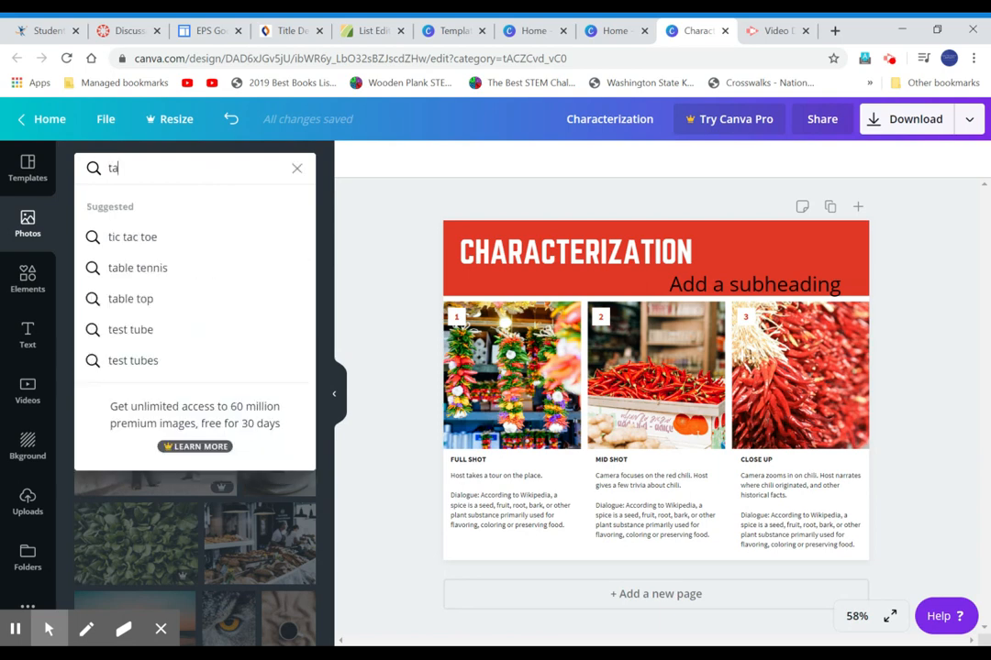
{"action": "type", "text": "ngerine"}
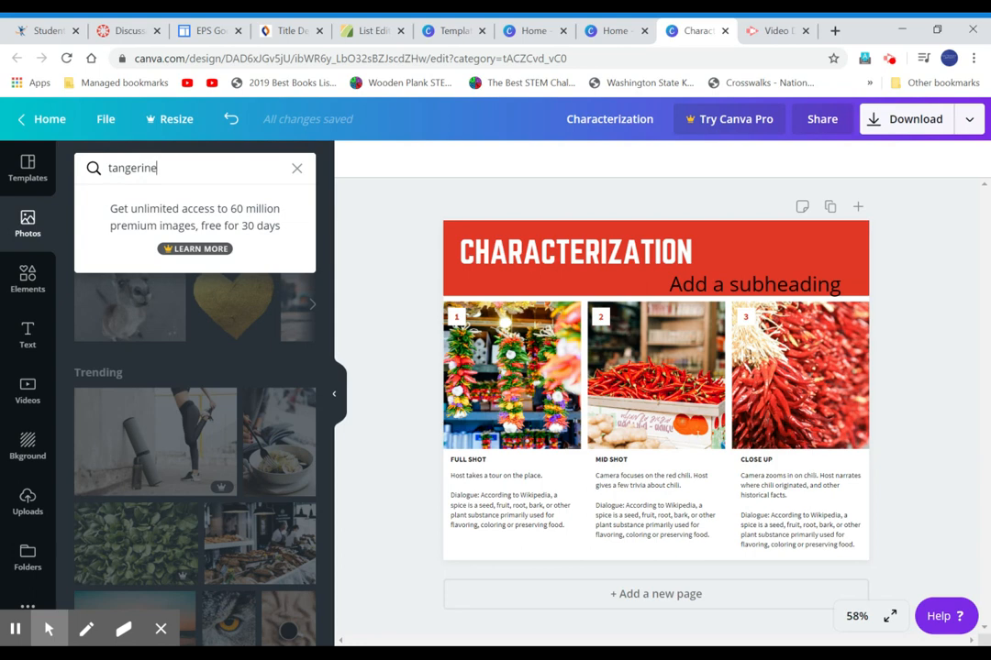
{"action": "key", "text": "Return"}
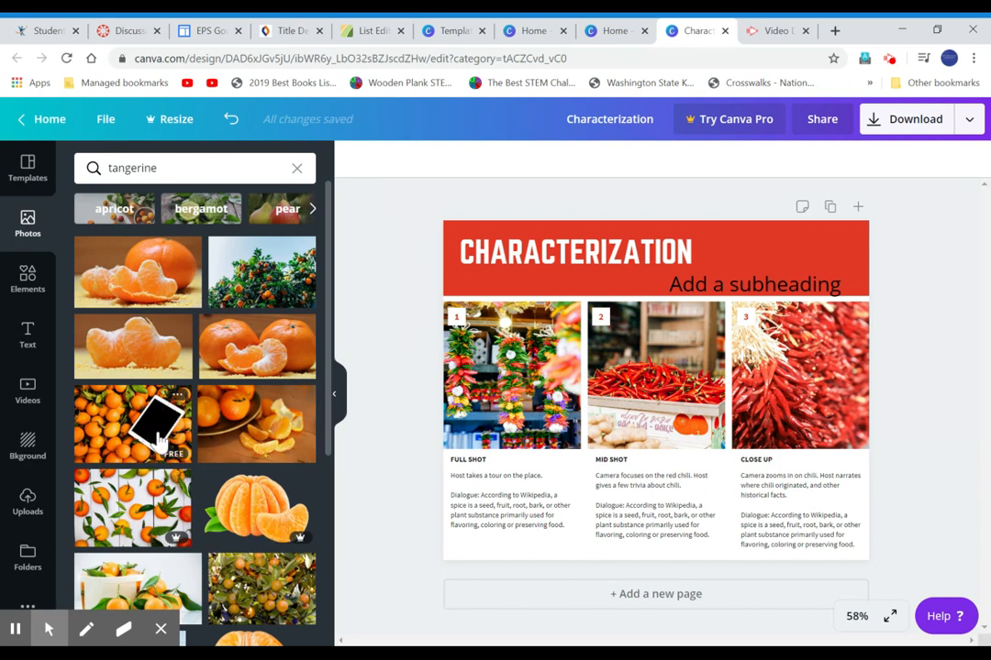
{"action": "left_click", "coordinate": [502, 376]}
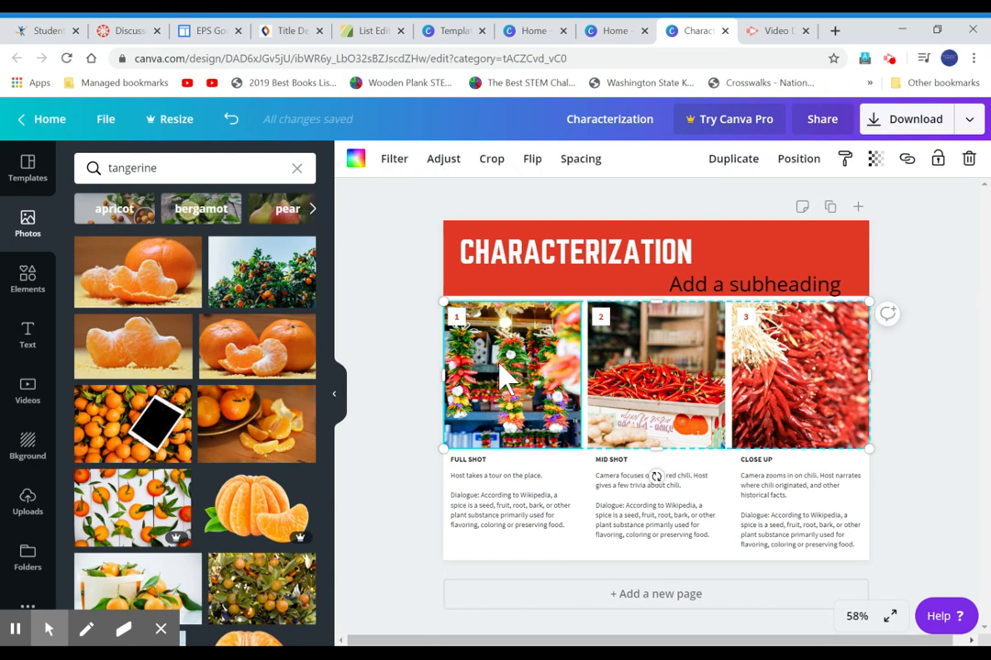
{"action": "left_click", "coordinate": [971, 162]}
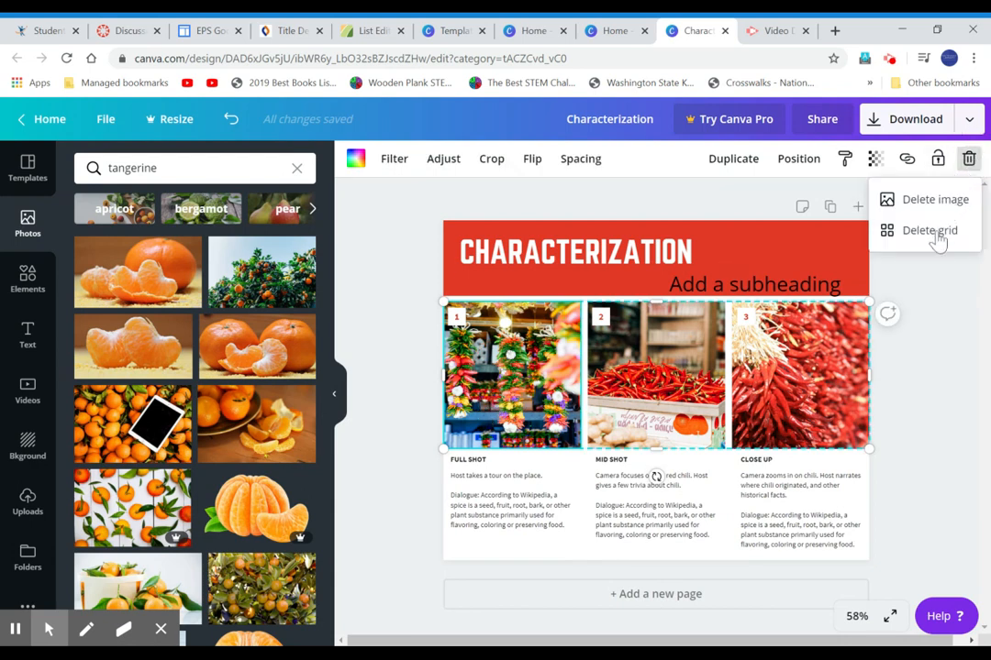
{"action": "left_click", "coordinate": [937, 204]}
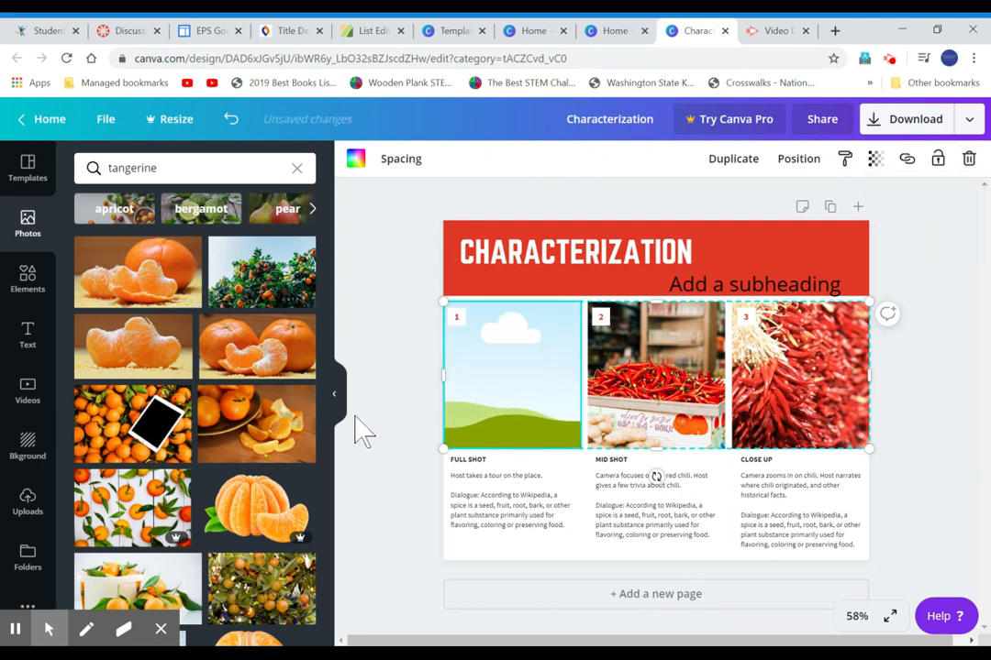
{"action": "left_click_drag", "start_coordinate": [146, 417], "coordinate": [525, 390]}
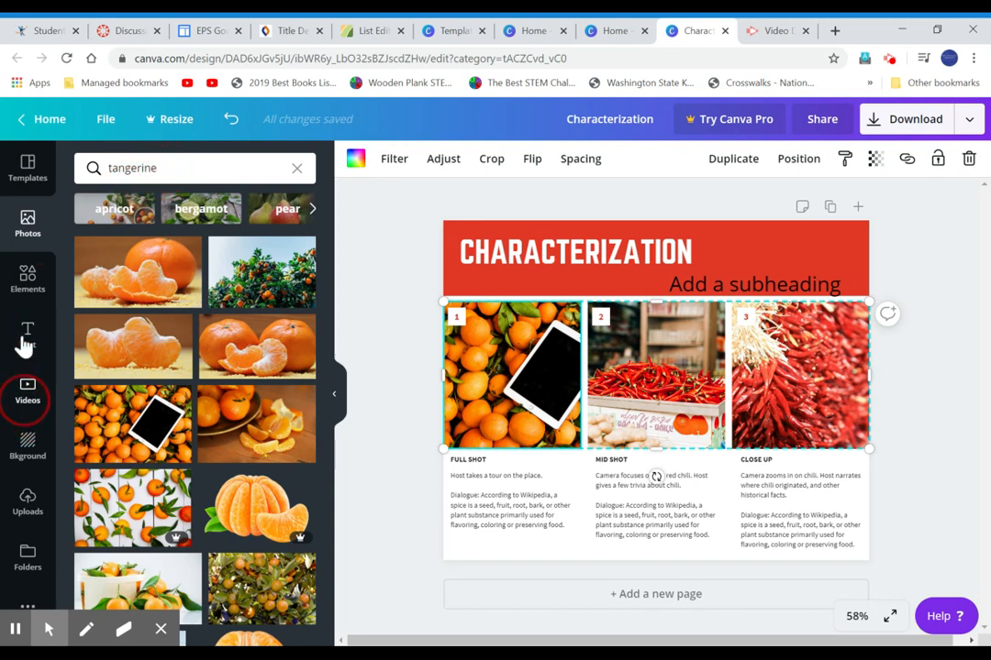
{"action": "left_click", "coordinate": [29, 504]}
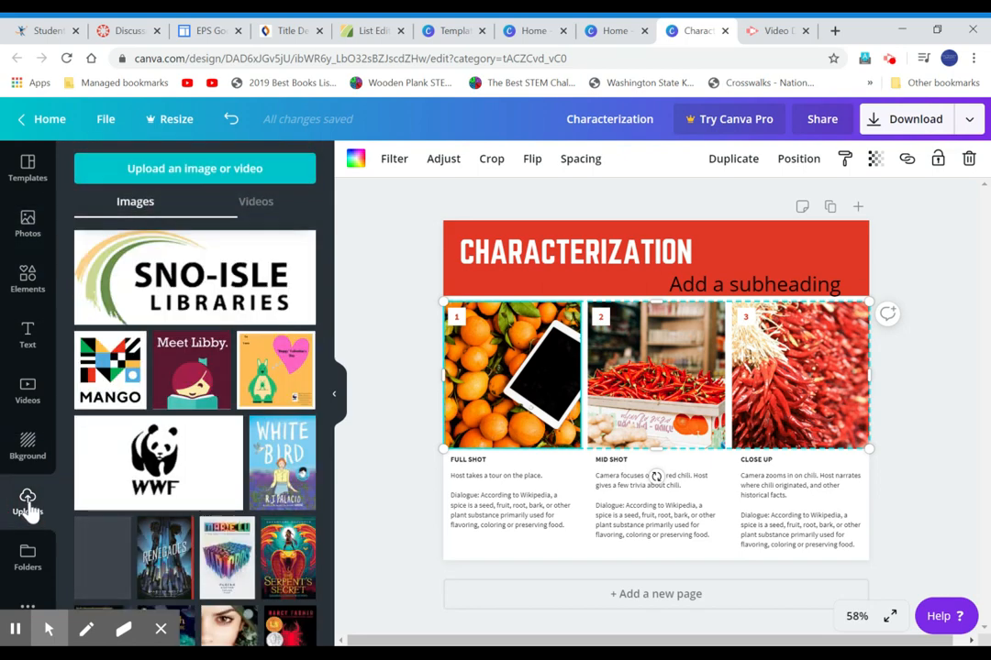
{"action": "left_click", "coordinate": [191, 175]}
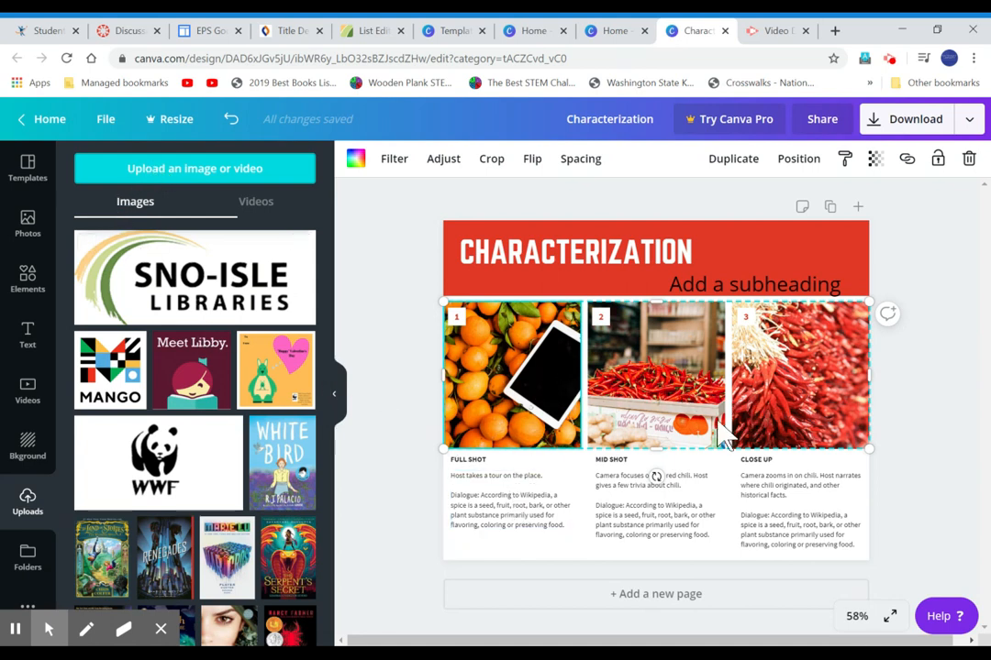
{"action": "left_click", "coordinate": [520, 513]}
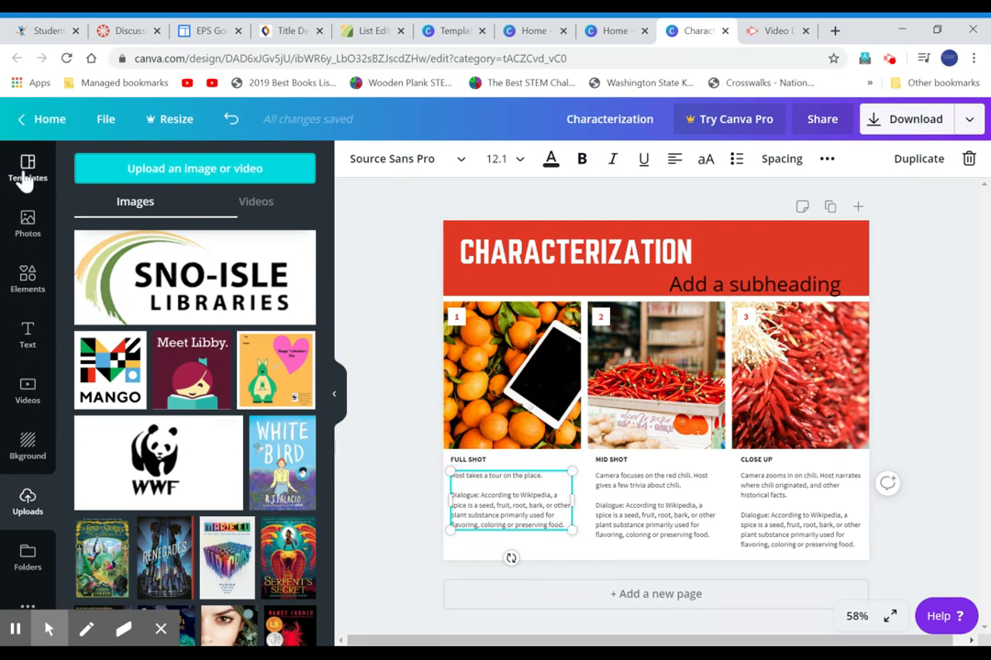
{"action": "left_click", "coordinate": [27, 280]}
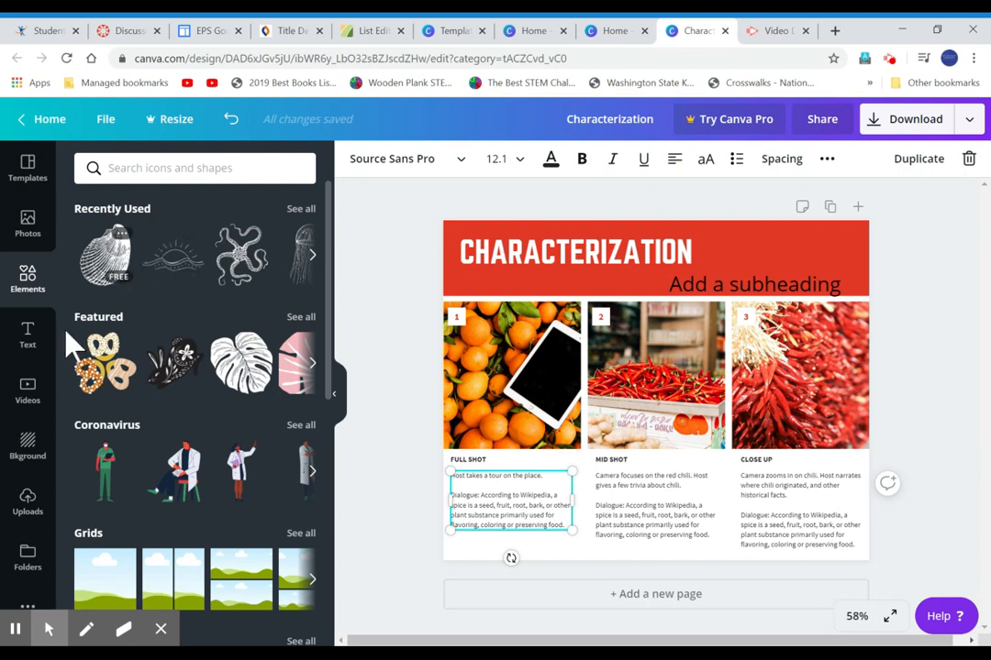
{"action": "left_click", "coordinate": [29, 450]}
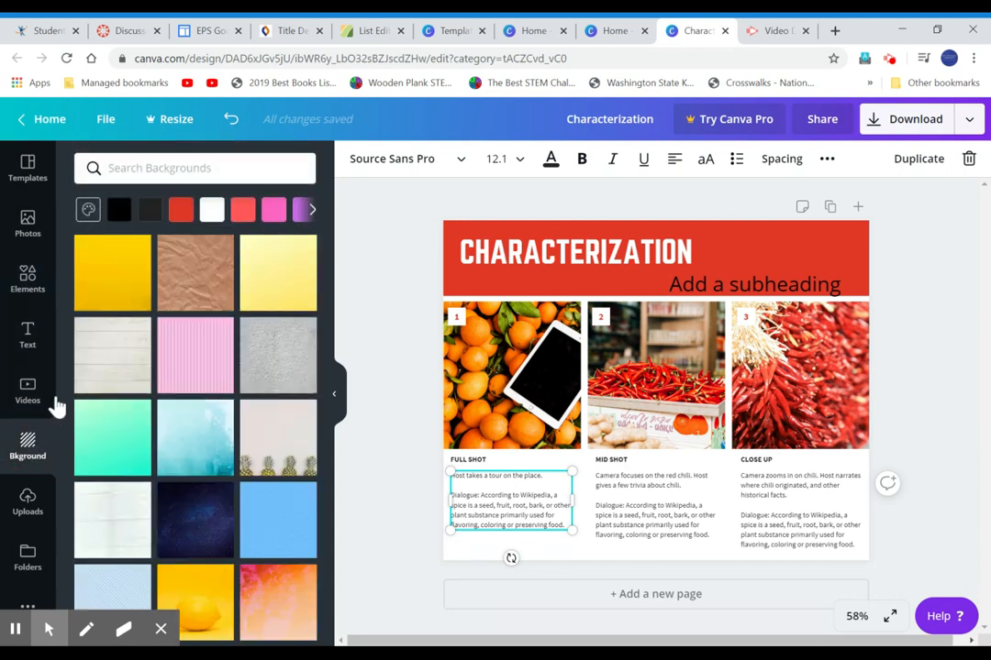
- Recolor the red banner behind the CHARACTERIZATION title to light purple from the default colors
{"action": "left_click", "coordinate": [734, 247]}
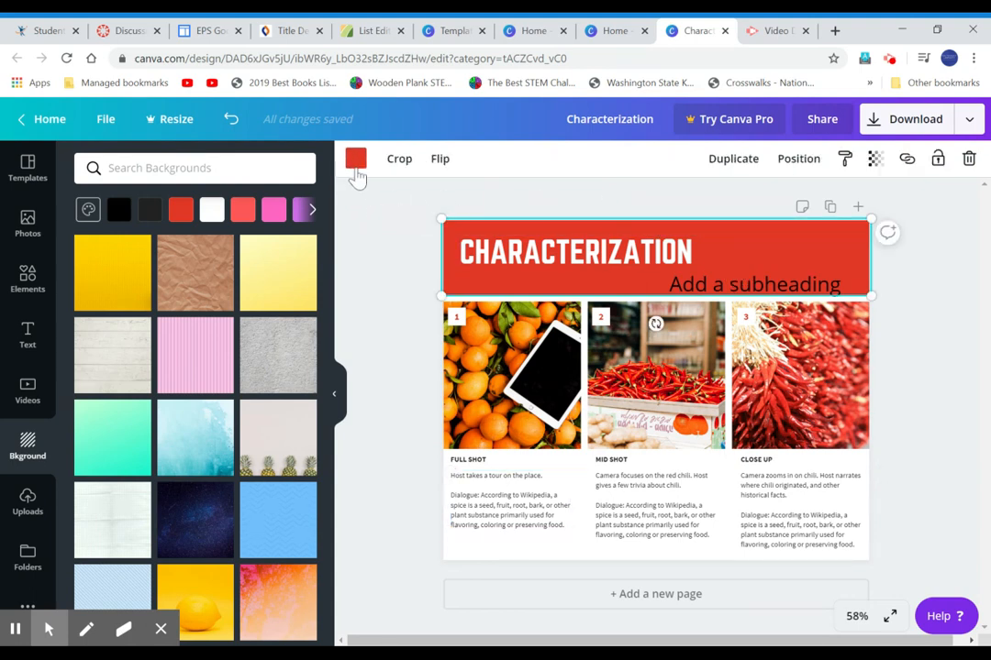
{"action": "left_click", "coordinate": [356, 161]}
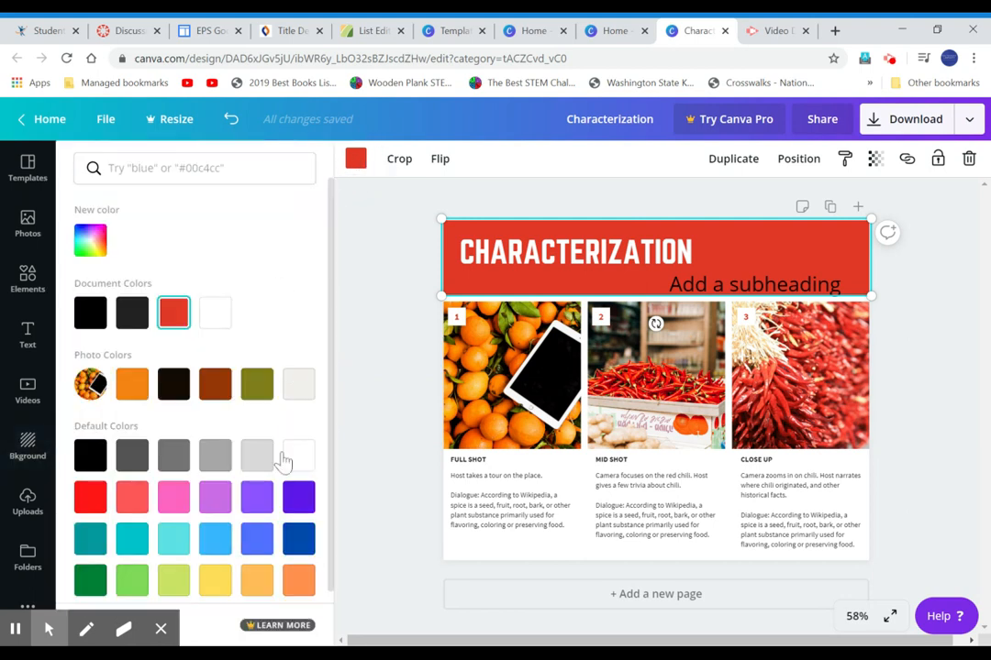
{"action": "left_click", "coordinate": [214, 502]}
{"action": "left_click", "coordinate": [392, 296]}
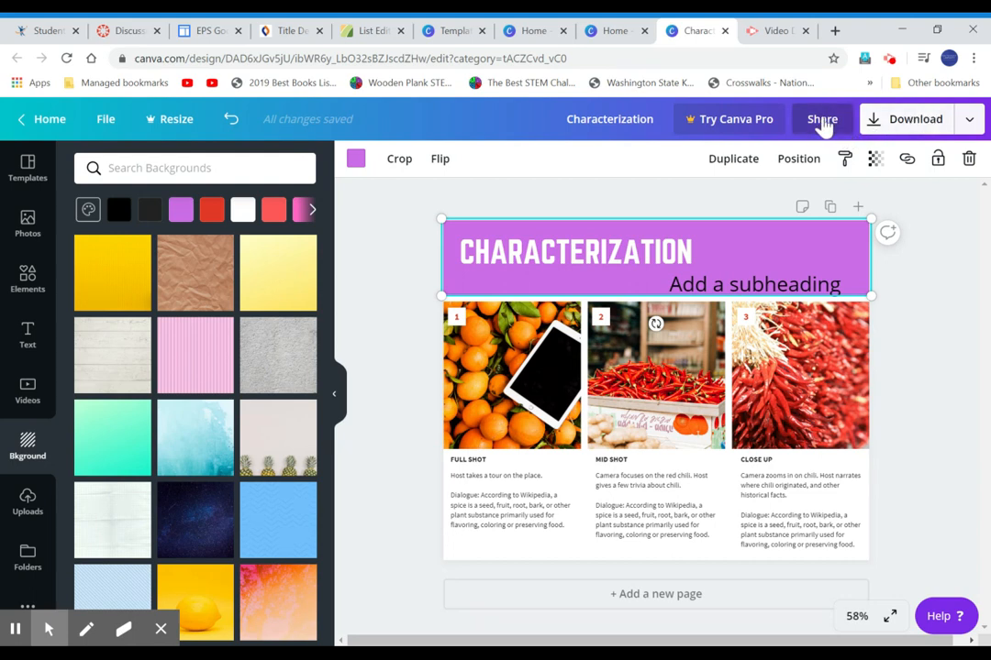
- Set the design's share link to view access and activate the field for invitees' names or emails
{"action": "left_click", "coordinate": [823, 124]}
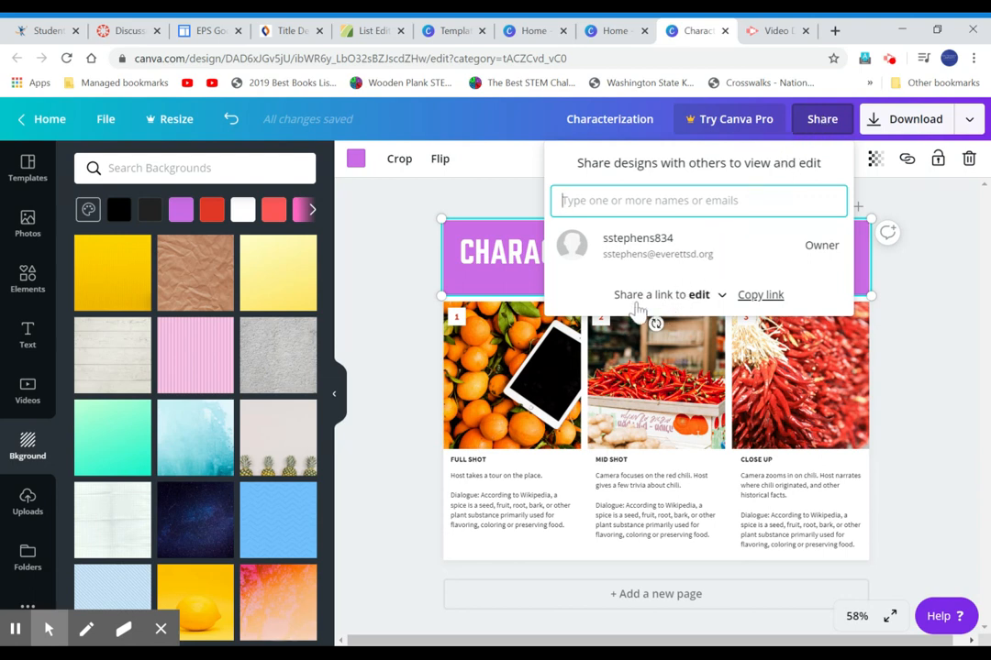
{"action": "left_click", "coordinate": [721, 294]}
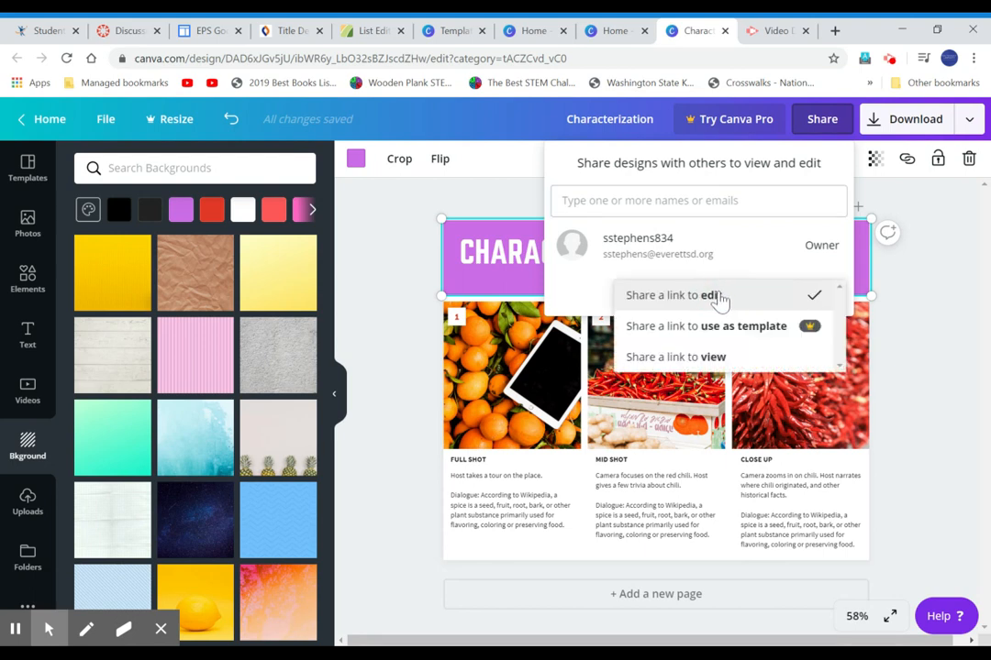
{"action": "left_click", "coordinate": [710, 359]}
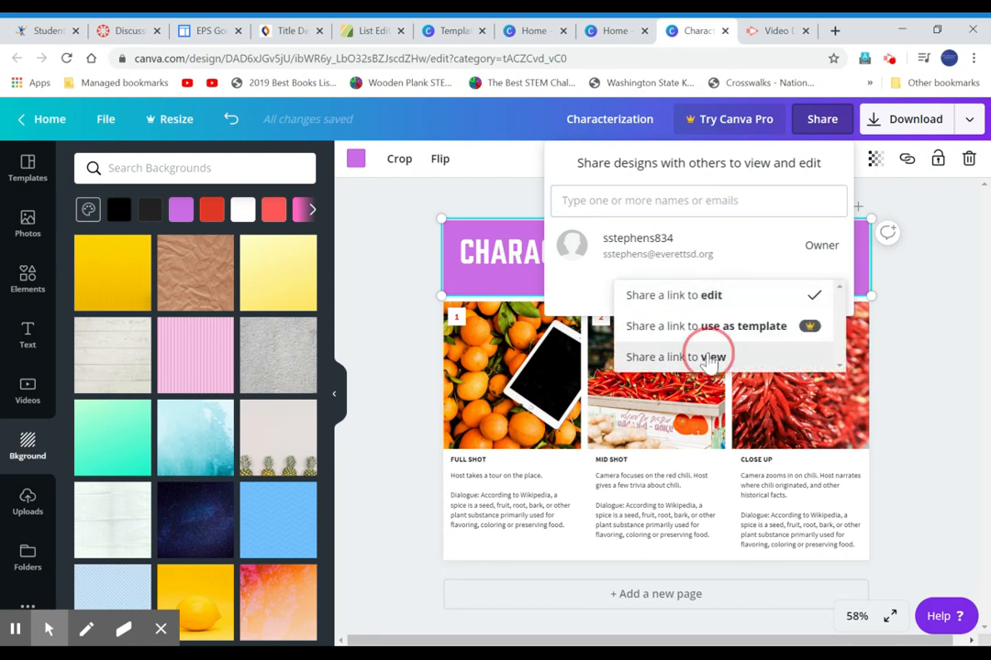
{"action": "left_click", "coordinate": [652, 202]}
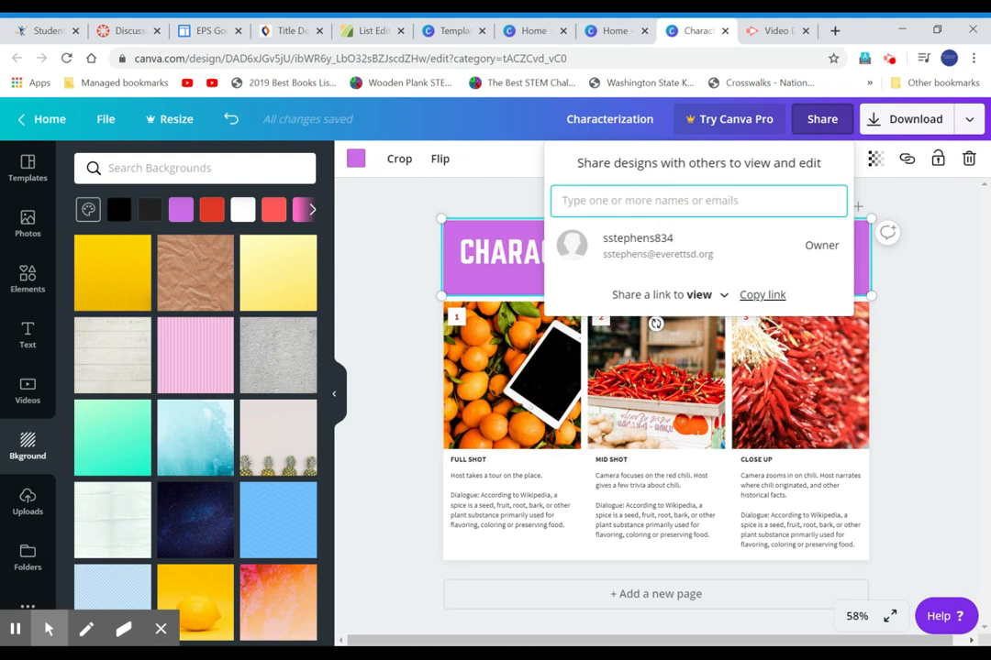